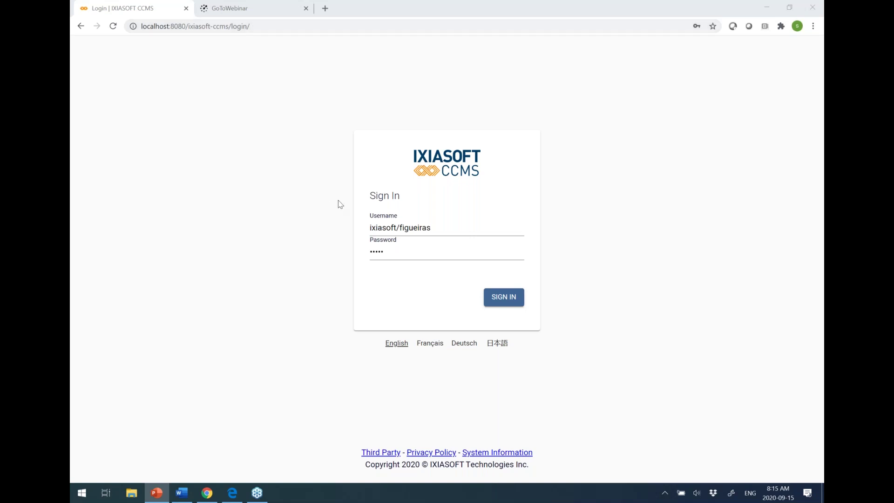
# Sign in with the credentials already filled in and bring up the My Assignments list
pyautogui.click(511, 302)
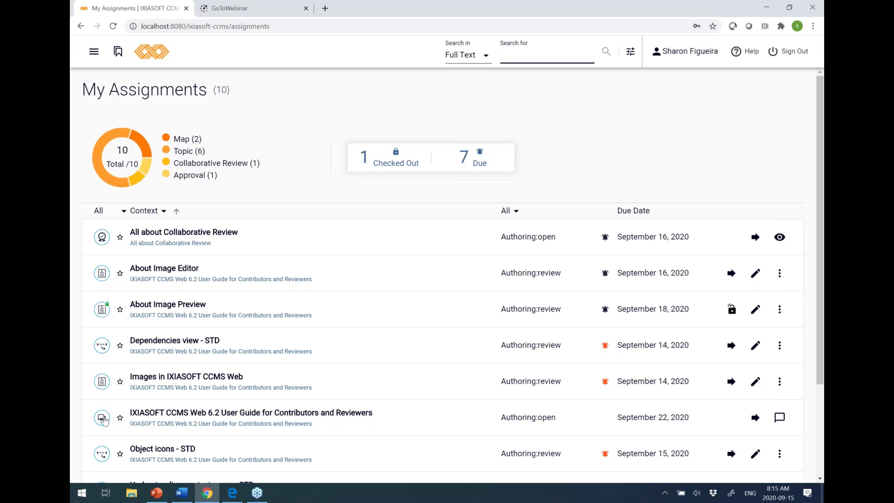
pyautogui.moveTo(104, 420)
pyautogui.hotkey('alt', 'Tab')
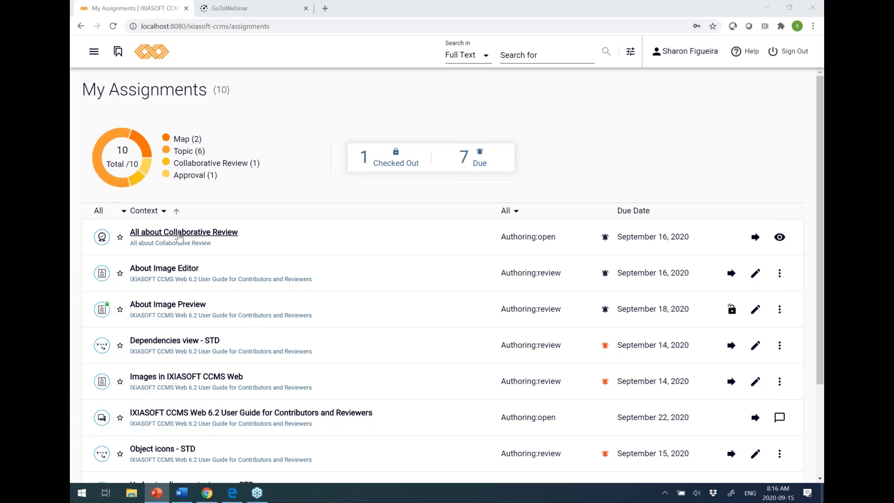
# Check the details and reviewer list of the IXIASOFT CCMS Web 6.2 User Guide collaborative review assignment, then collapse its details
pyautogui.click(396, 422)
pyautogui.scroll(-3, 396, 422)
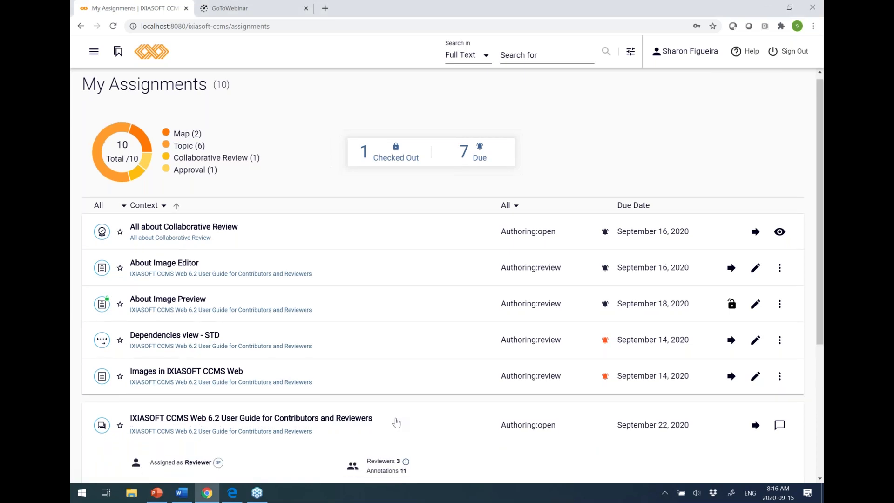
pyautogui.scroll(-2, 396, 422)
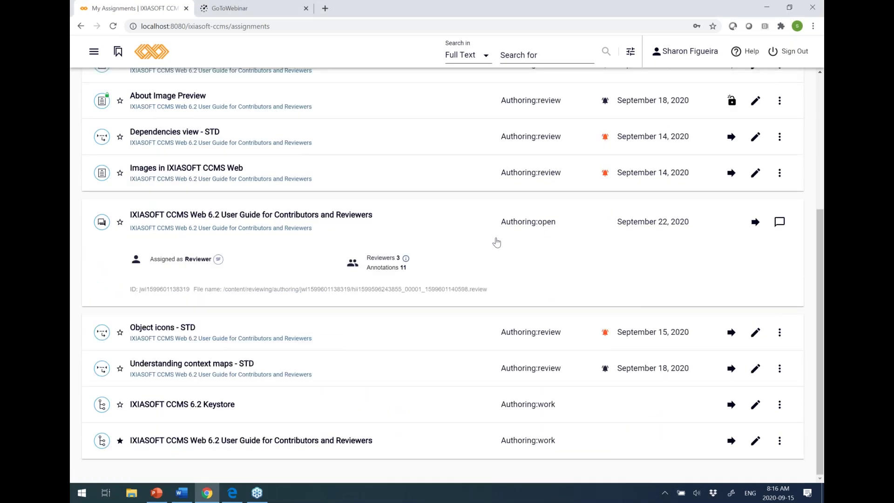
pyautogui.moveTo(103, 225)
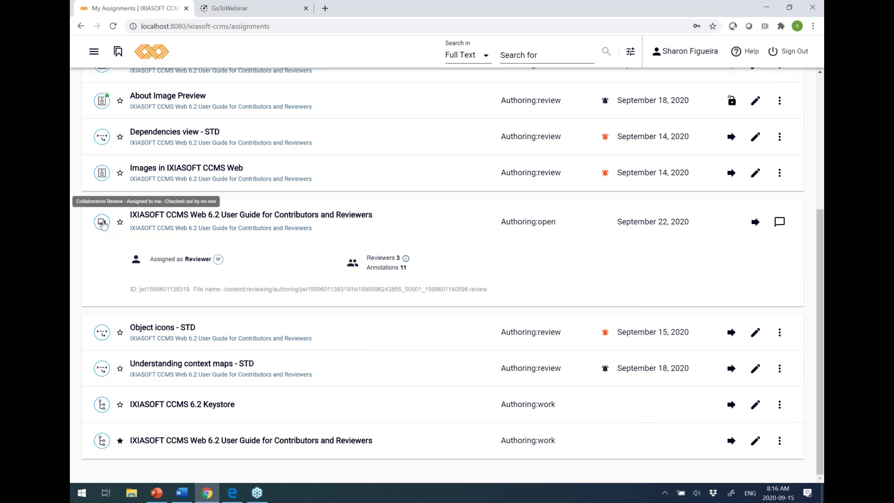
pyautogui.click(405, 257)
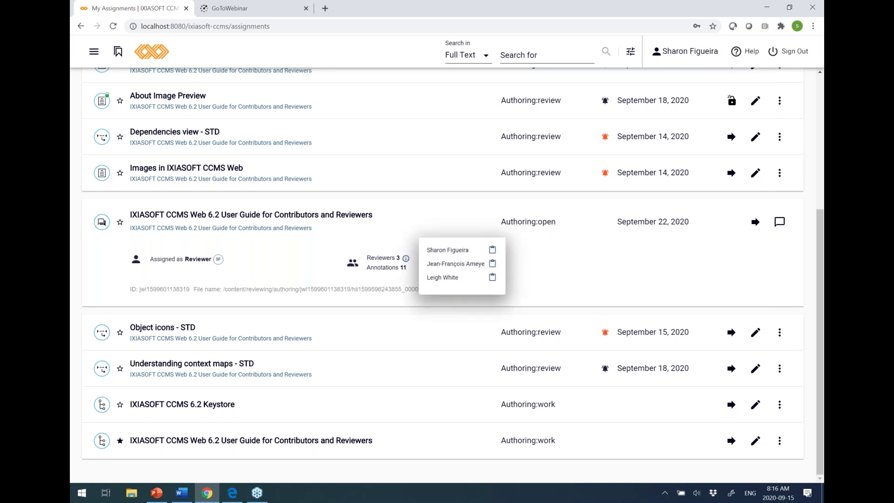
pyautogui.click(376, 235)
pyautogui.click(387, 304)
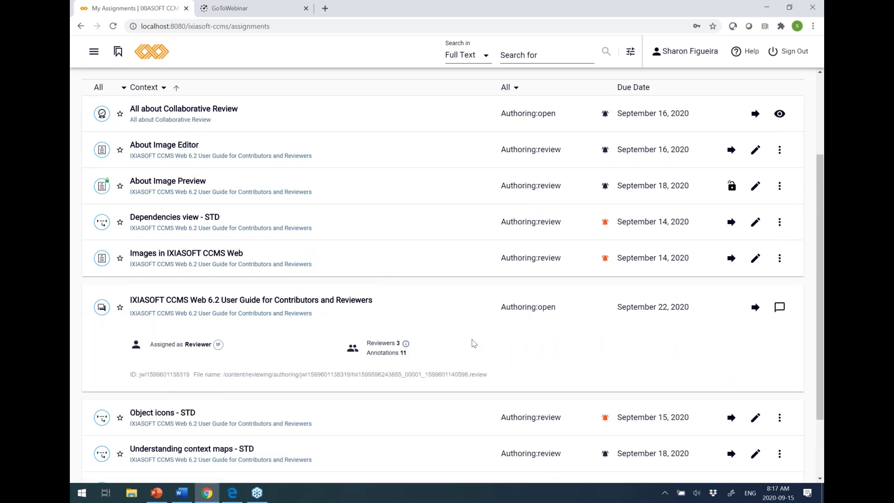
pyautogui.click(440, 305)
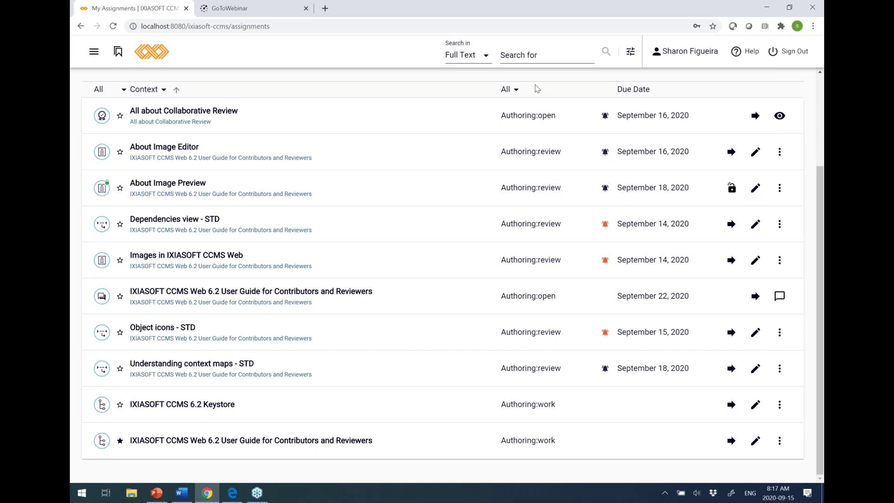
# Look through the object type and status filter options of the assignment list without applying one
pyautogui.scroll(2, 534, 115)
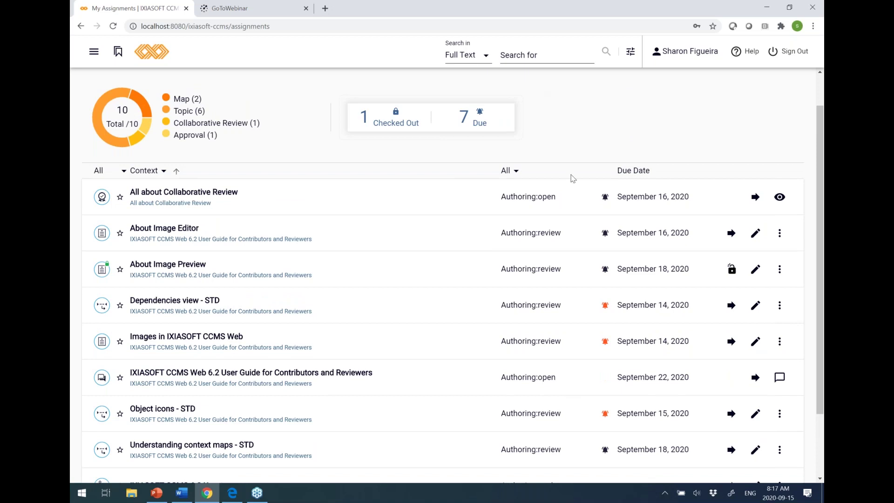
pyautogui.click(124, 172)
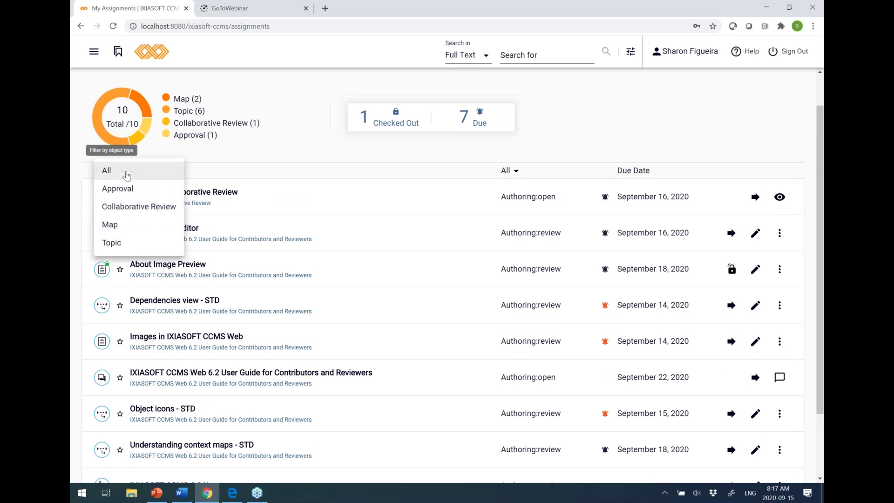
pyautogui.click(512, 172)
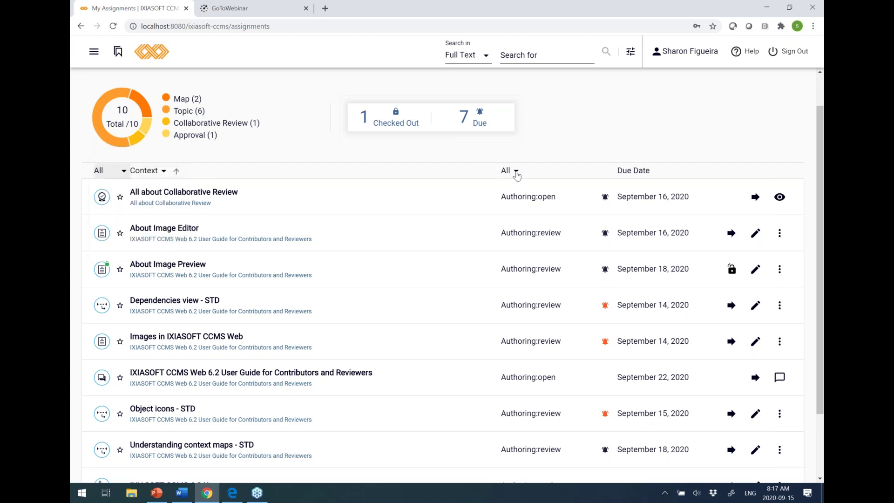
pyautogui.click(515, 171)
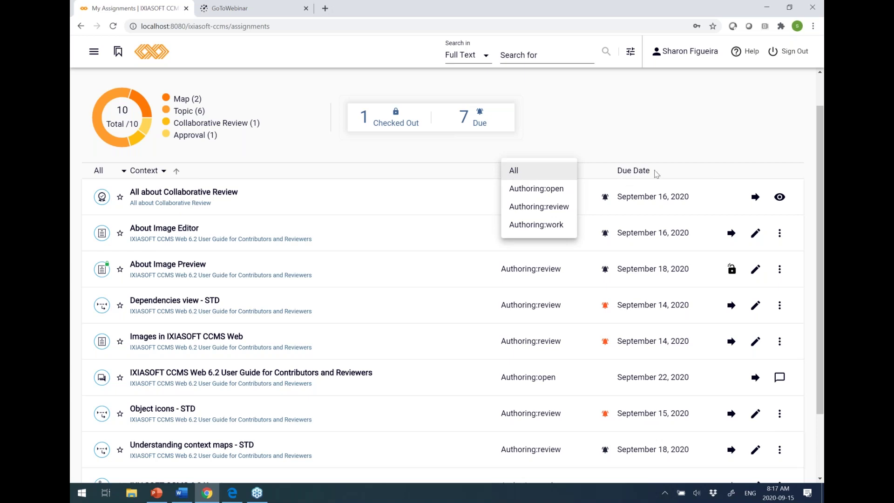
pyautogui.click(670, 176)
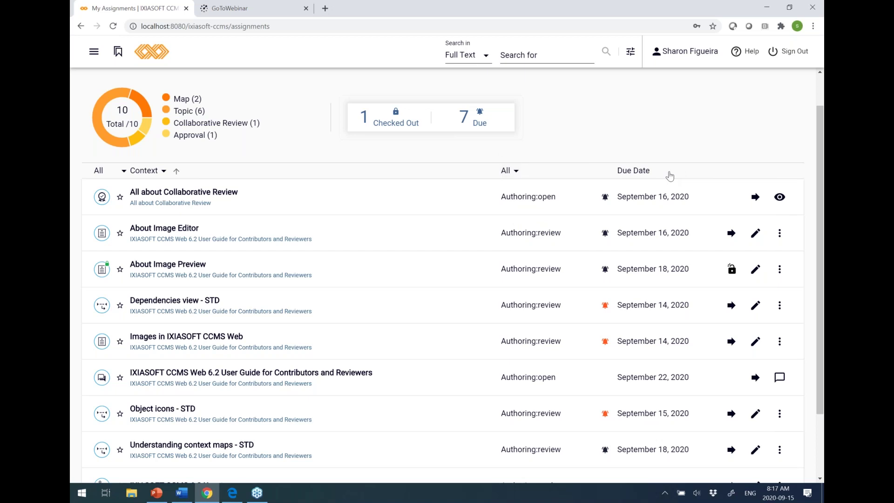
# Sort the assignments by due date in ascending order and check the list of favorite objects
pyautogui.click(668, 174)
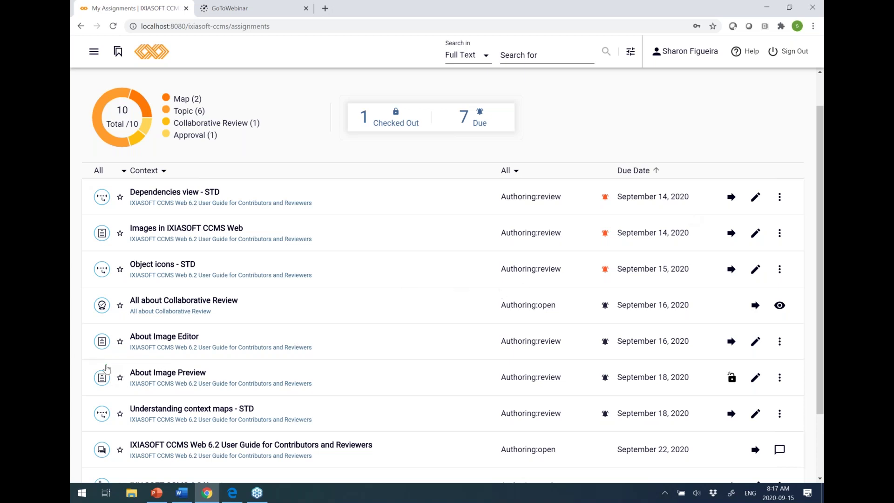
pyautogui.moveTo(106, 375)
pyautogui.click(119, 52)
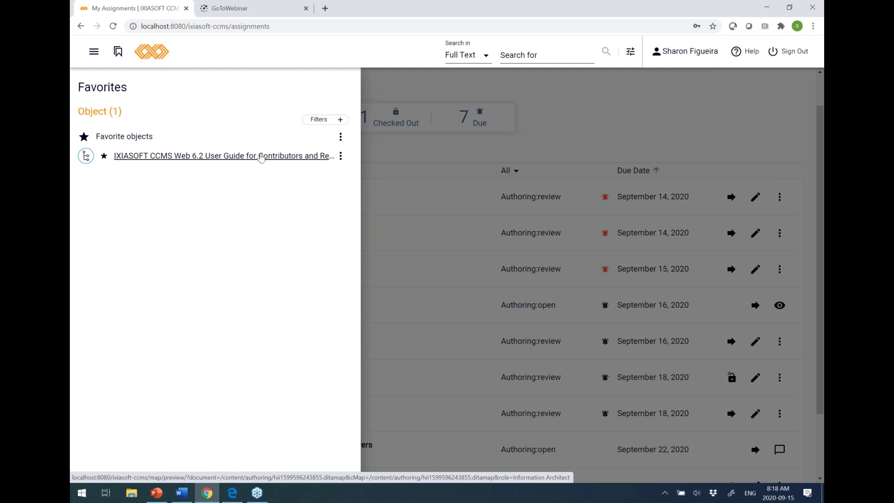
pyautogui.click(634, 110)
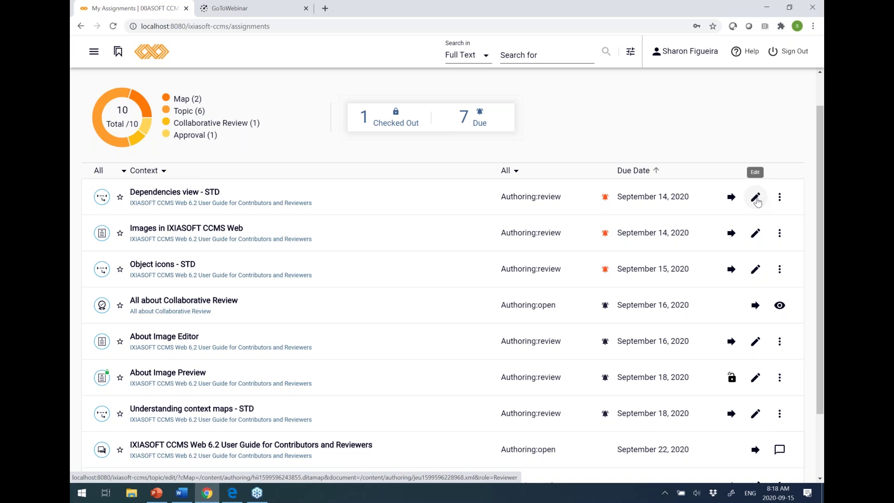
# Inspect the dependencies of the About Image Editor topic, including its references and where its Edit icon image is used
pyautogui.click(779, 341)
pyautogui.rightClick(778, 346)
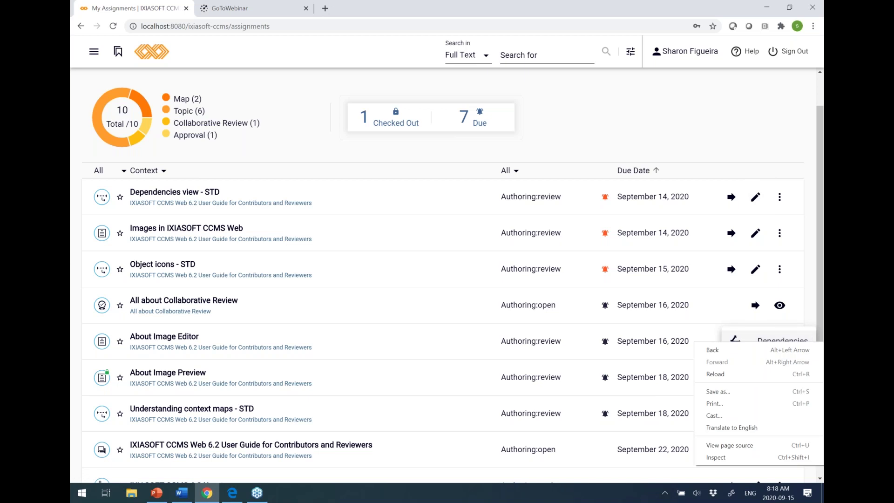
pyautogui.press('Escape')
pyautogui.click(778, 342)
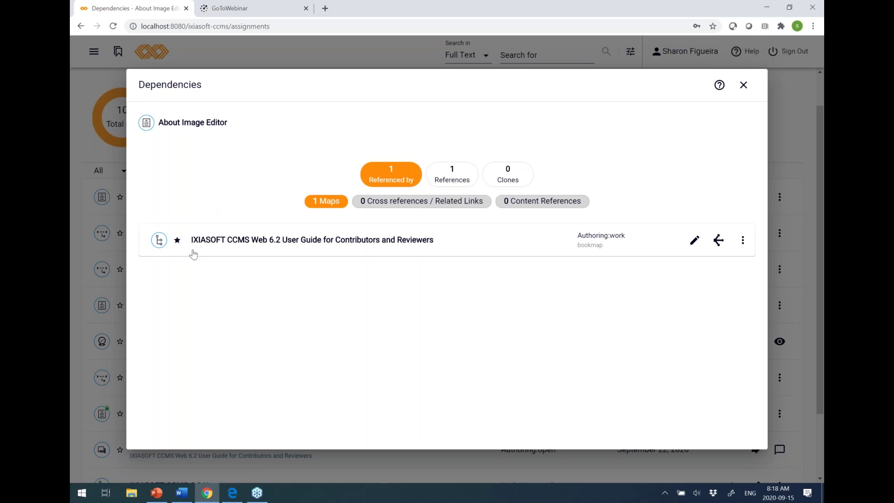
pyautogui.click(460, 183)
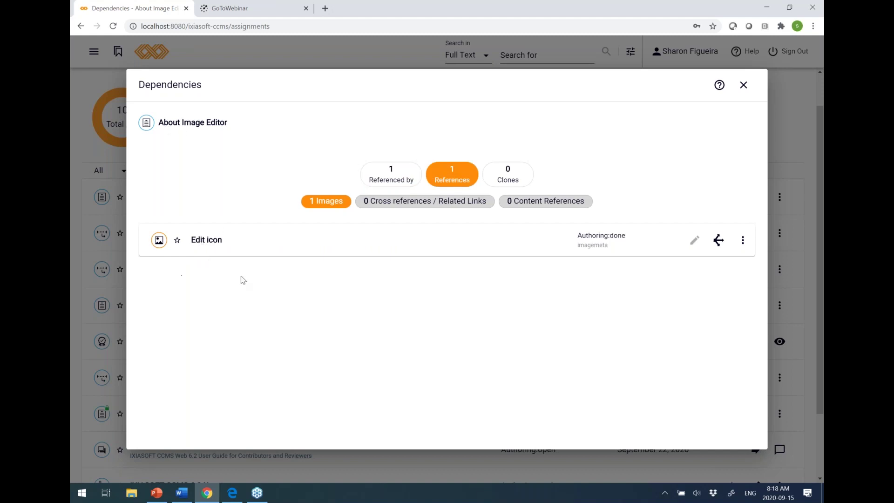
pyautogui.click(719, 240)
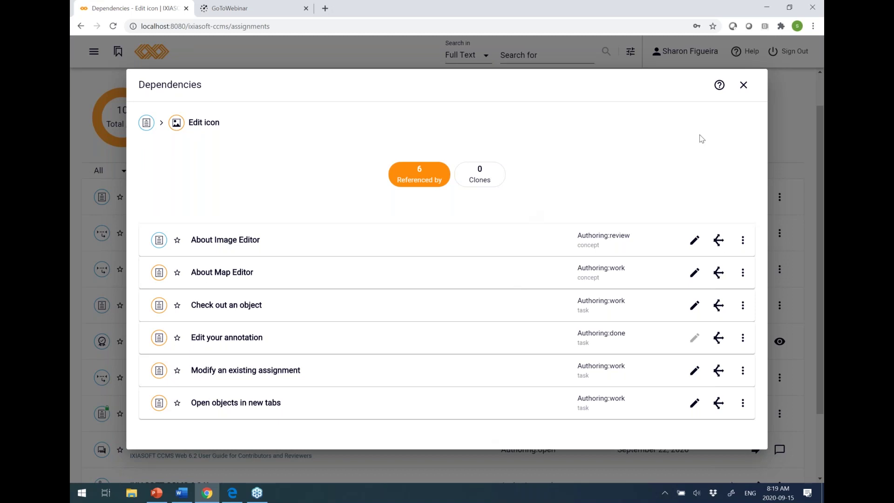
pyautogui.click(743, 86)
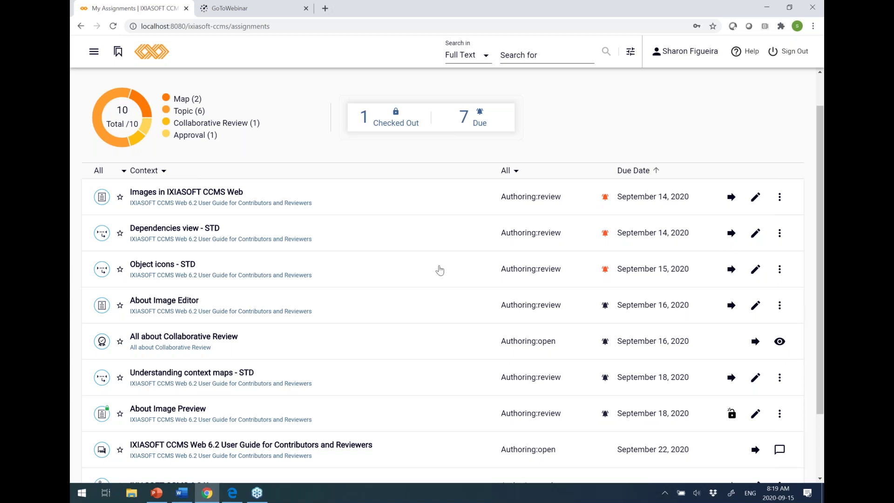
# Filter the assignments to Collaborative Review and open the user guide's review for annotation
pyautogui.click(124, 173)
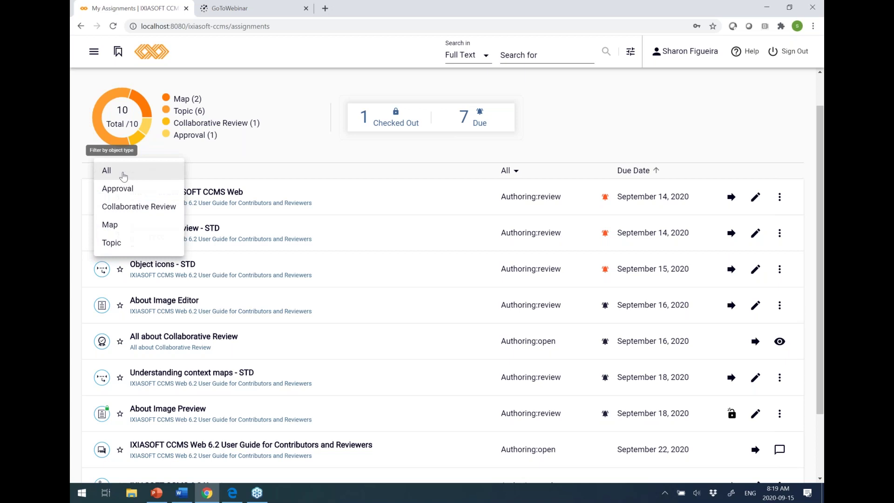
pyautogui.click(125, 206)
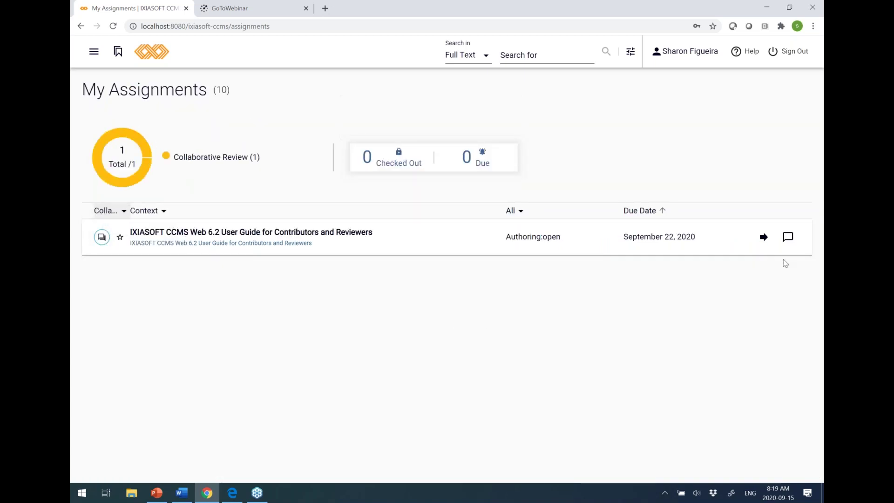
pyautogui.click(788, 237)
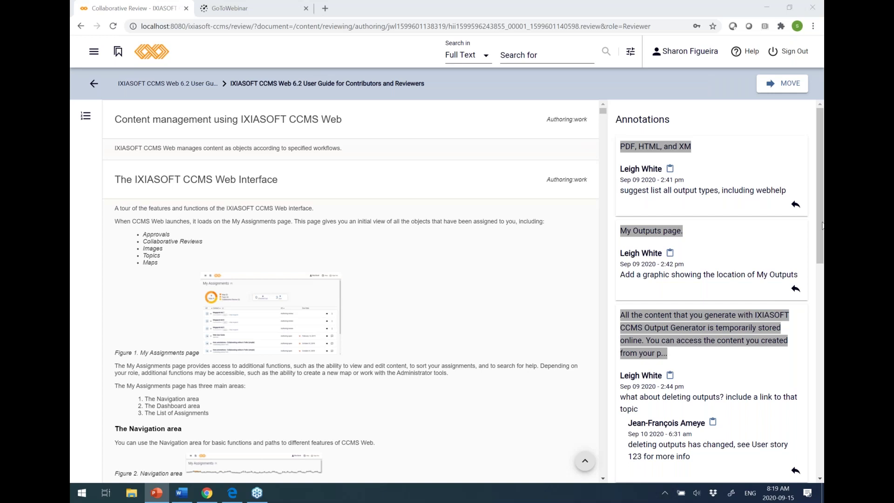
# Show the table of contents of the document under review and expand all of its sections
pyautogui.scroll(-20, 508, 277)
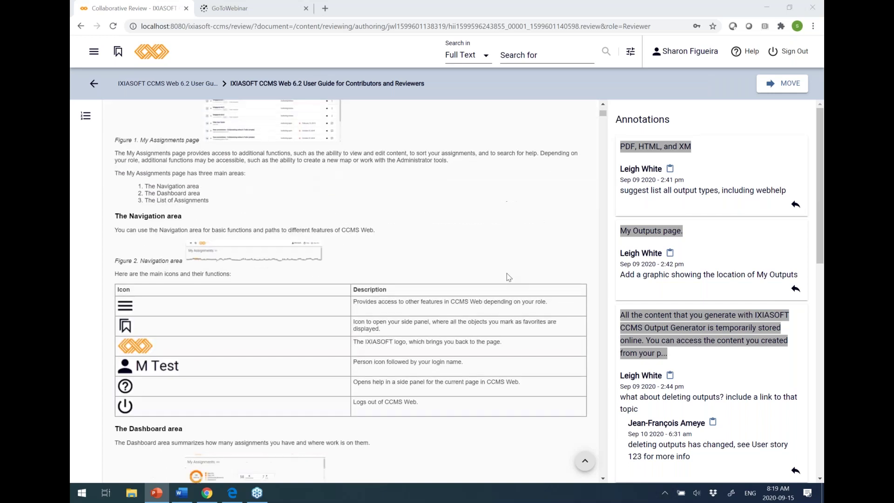
pyautogui.scroll(15, 508, 277)
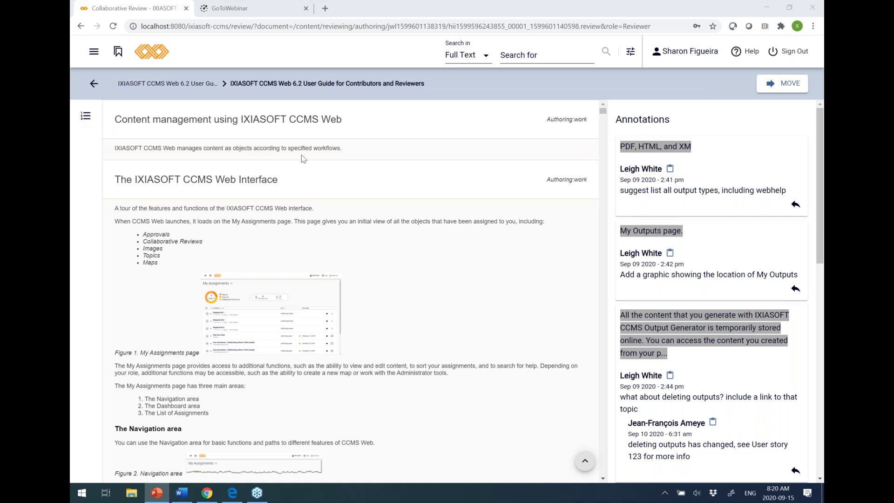
pyautogui.click(85, 120)
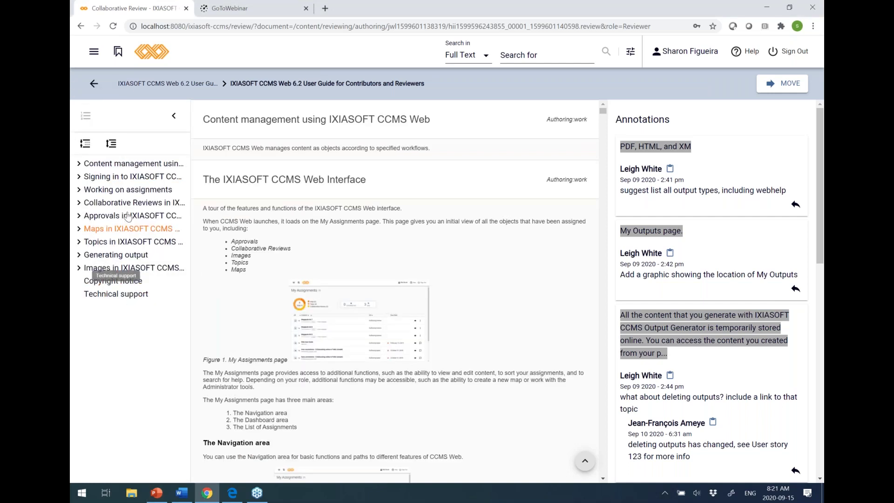
pyautogui.click(79, 190)
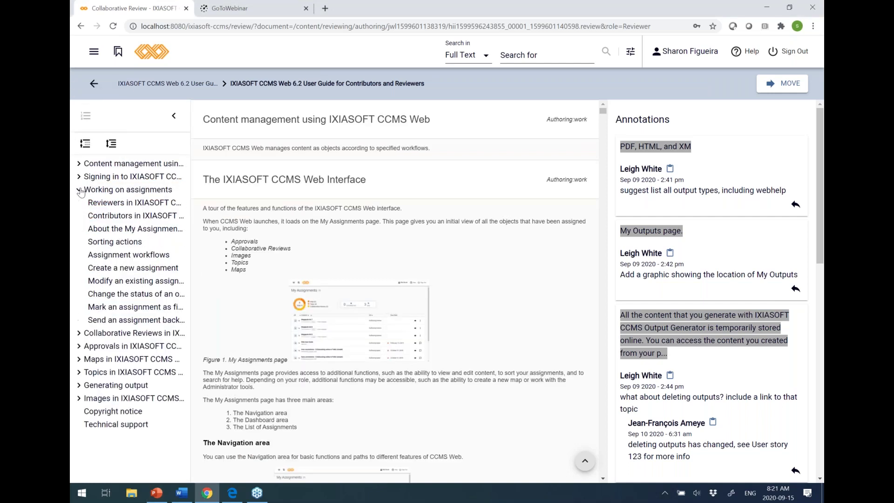
pyautogui.click(80, 191)
pyautogui.click(112, 144)
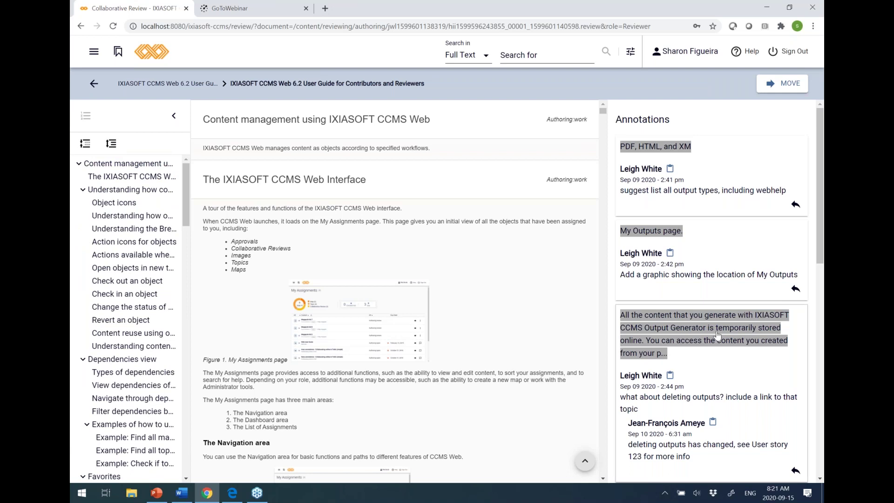
# Go to the My Outputs page passage marked by the annotation about deleting outputs
pyautogui.scroll(-3, 716, 337)
pyautogui.click(663, 308)
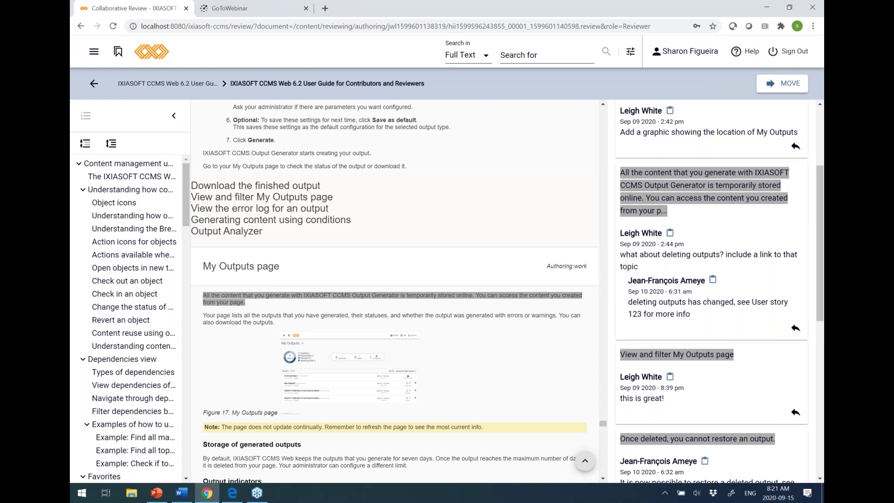
pyautogui.hotkey('alt', 'Tab')
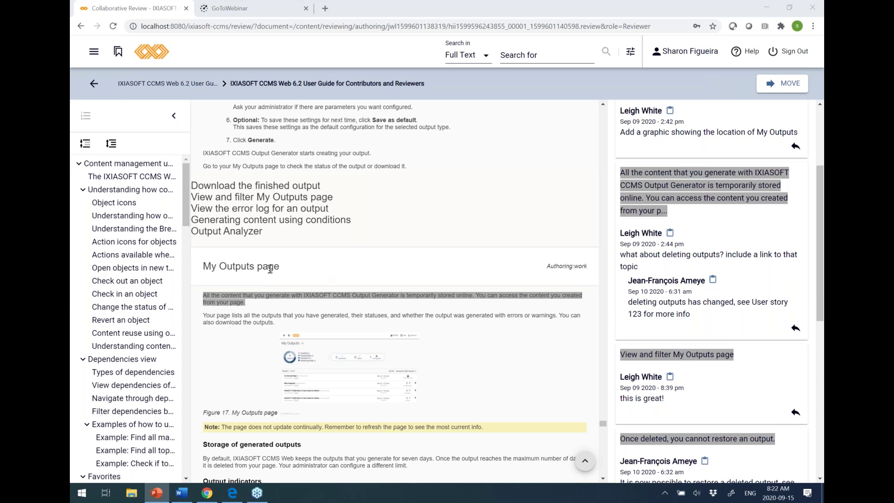
# Annotate the "Storage of generated outputs" heading in the My Outputs page topic with "remove this section"
pyautogui.scroll(-2, 279, 288)
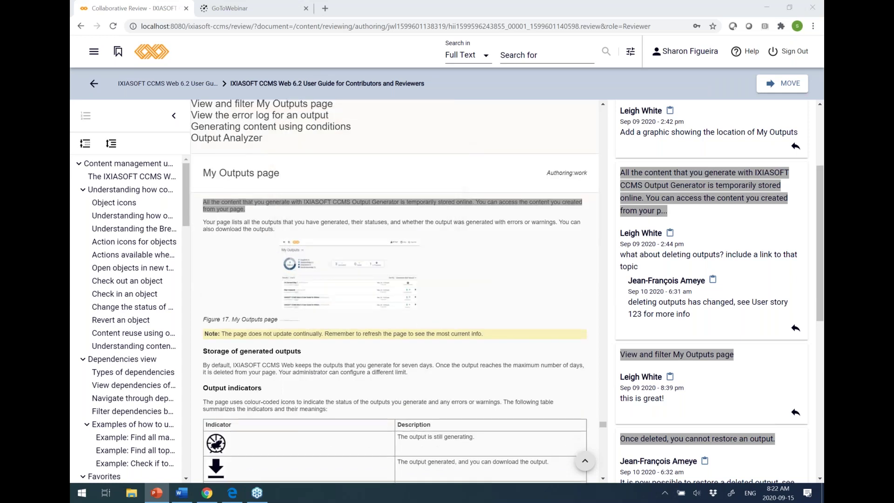
pyautogui.moveTo(305, 354); pyautogui.dragTo(195, 353)
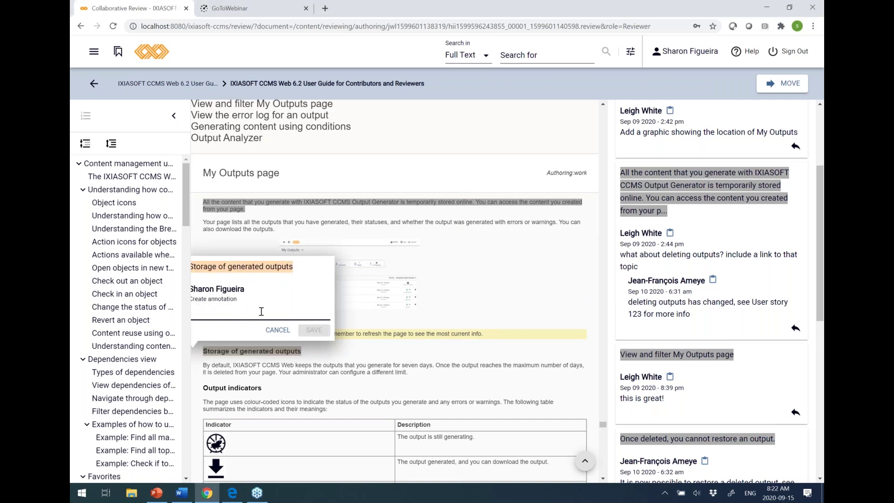
pyautogui.write('remove this ')
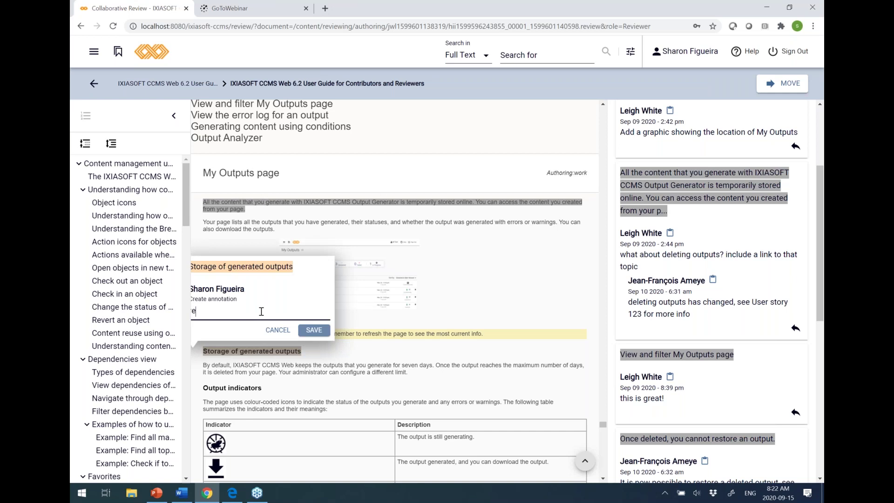
pyautogui.write('section')
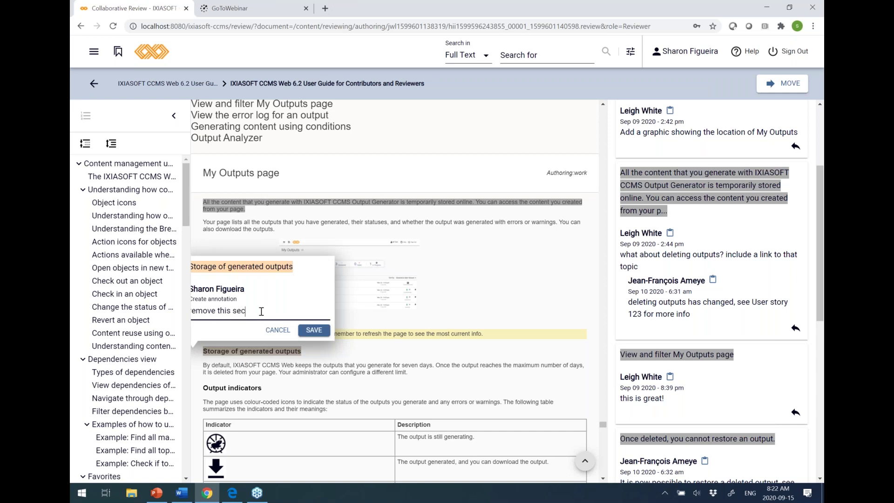
pyautogui.click(323, 331)
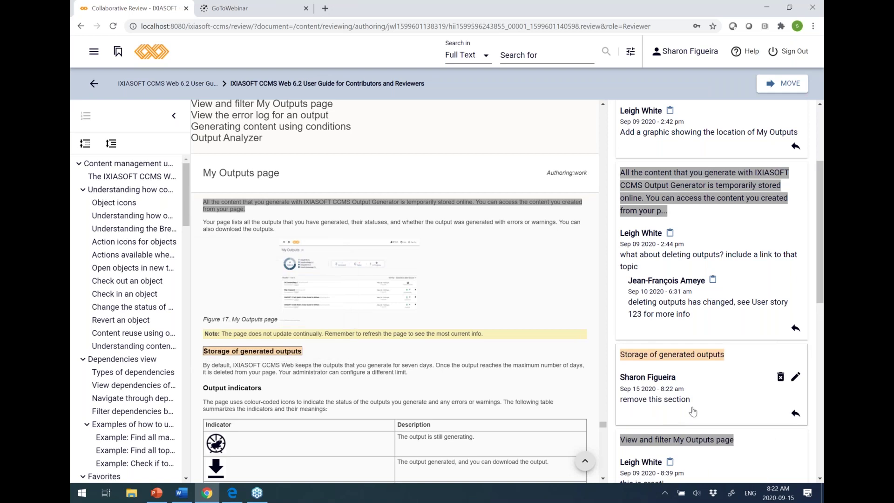
# Extend the annotation on "Storage of generated outputs" to "remove this section first paragraph" and delete that annotation
pyautogui.scroll(-1, 692, 411)
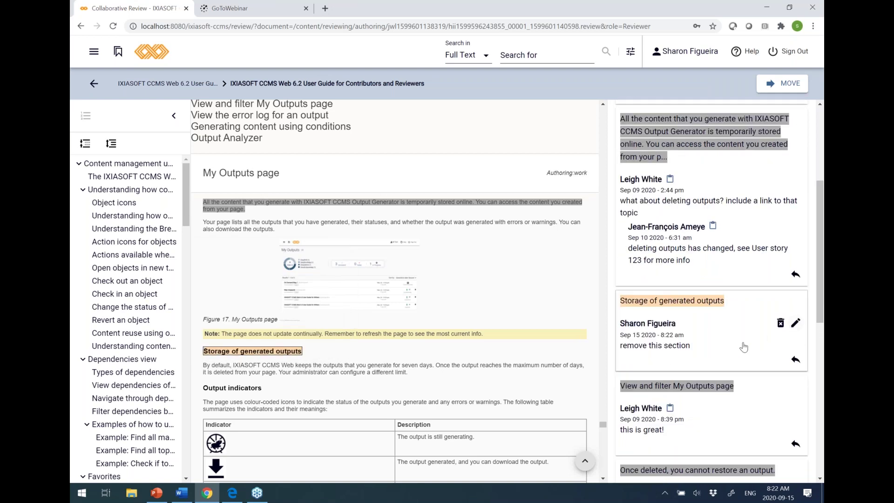
pyautogui.click(795, 322)
pyautogui.click(706, 329)
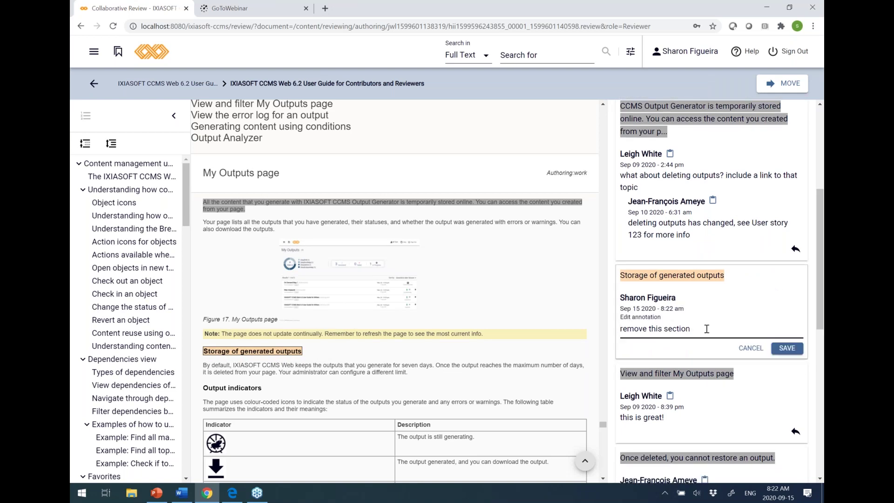
pyautogui.write('first paragraph')
pyautogui.click(789, 350)
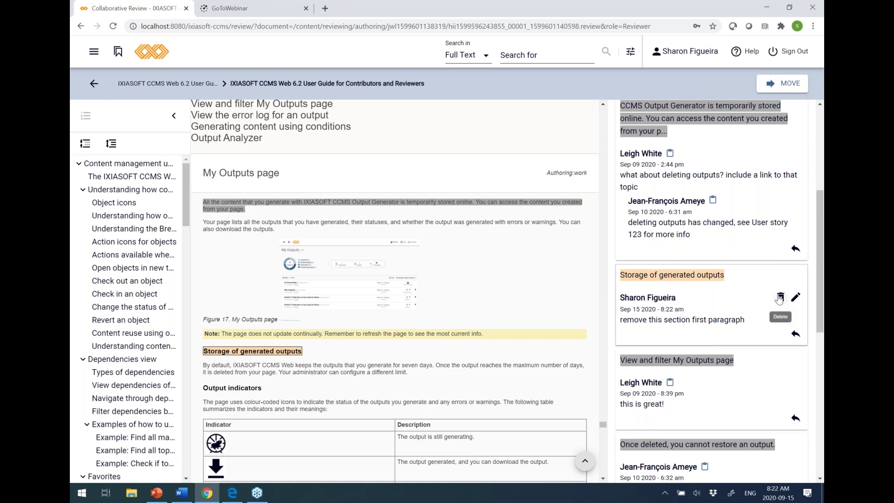
pyautogui.click(779, 299)
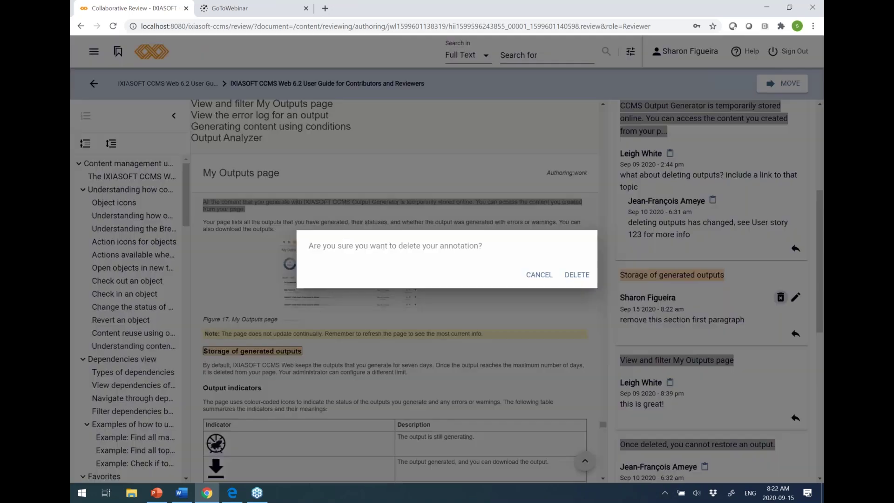
pyautogui.click(572, 278)
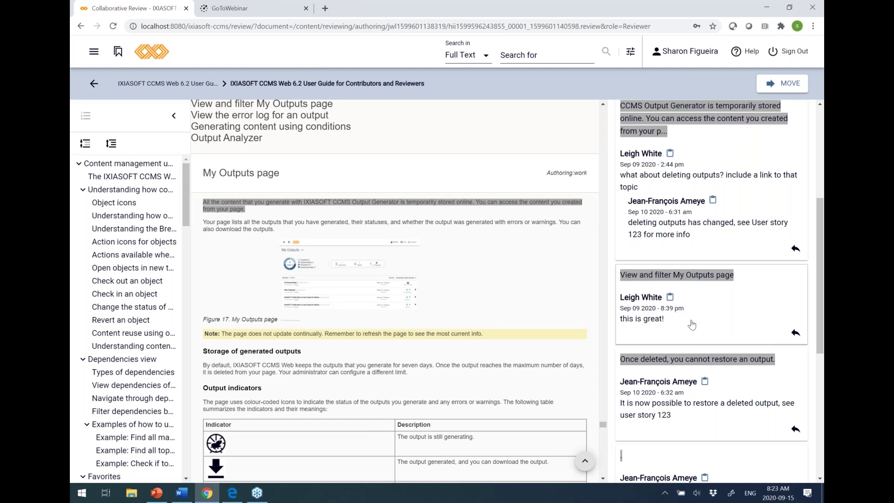
# Reply "thanks!" to the "this is great!" annotation on the "View and filter My Outputs page" heading
pyautogui.click(793, 335)
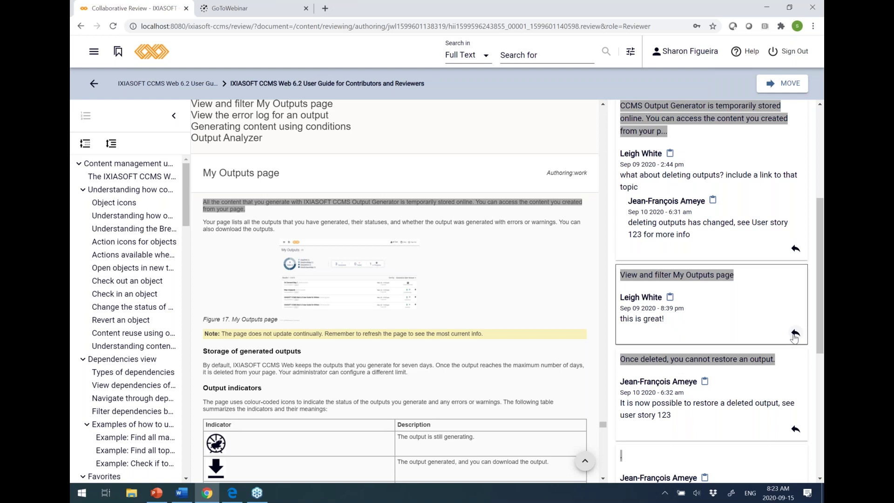
pyautogui.write('thanks')
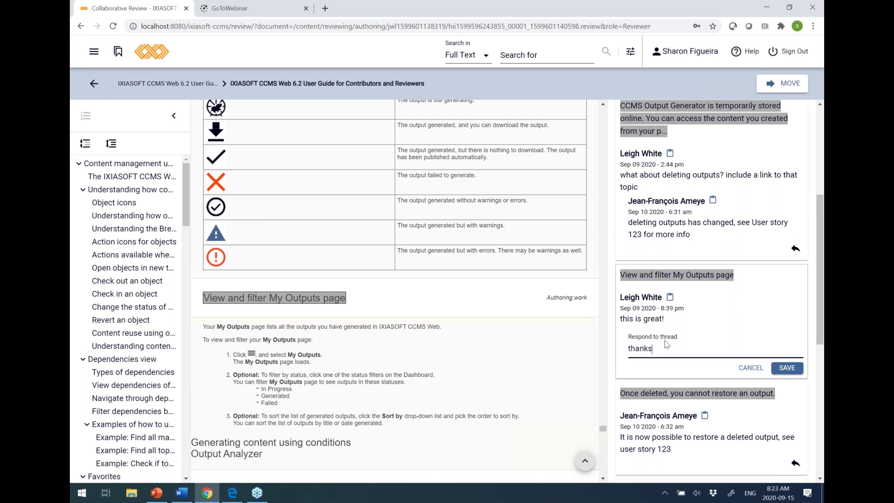
pyautogui.write('!')
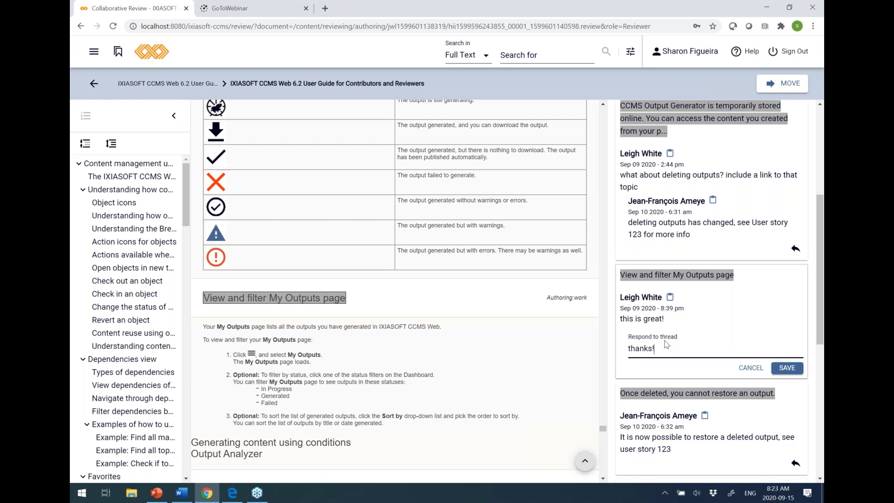
pyautogui.click(788, 368)
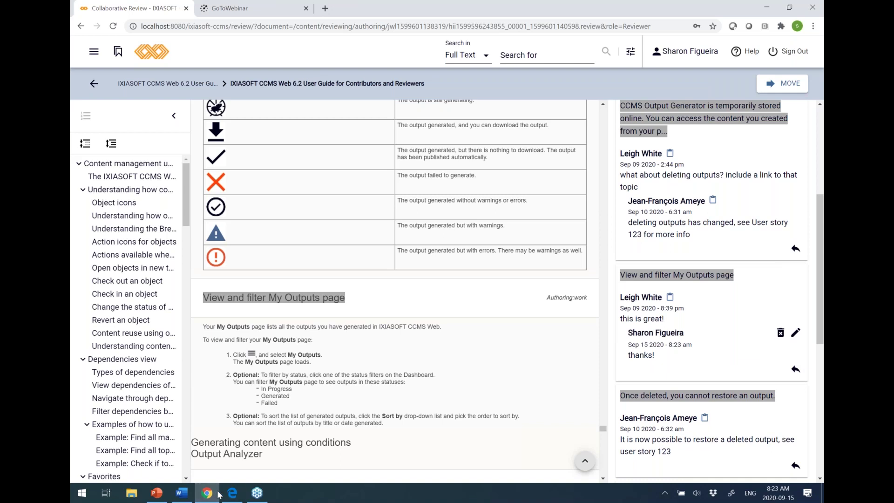
# Switch to the other reviewer's session in Microsoft Edge and open the user guide's collaborative review to view its annotation threads
pyautogui.click(234, 495)
pyautogui.click(508, 300)
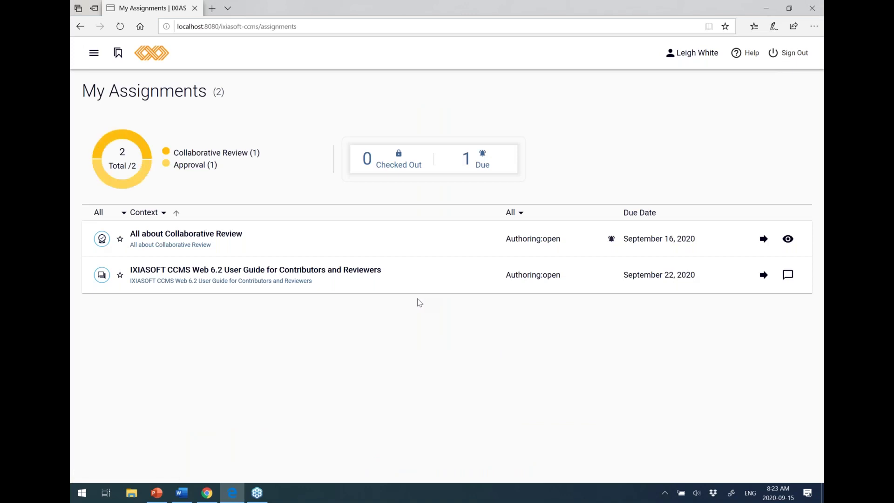
pyautogui.click(788, 275)
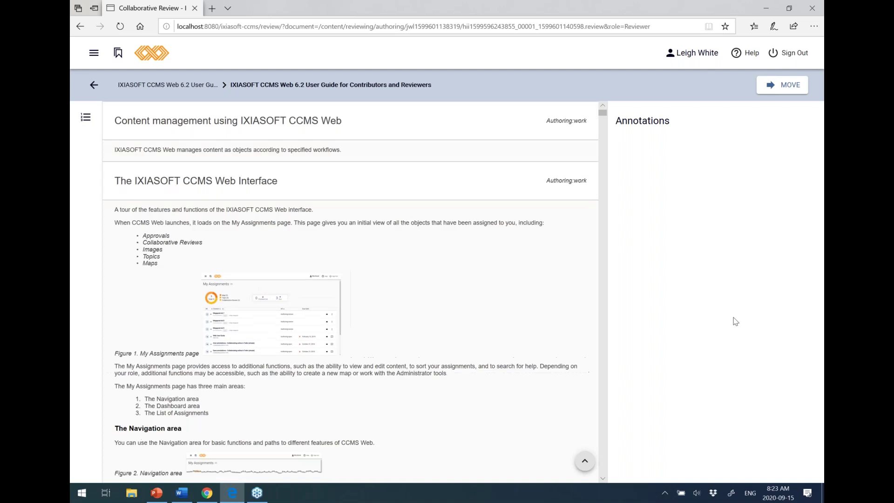
pyautogui.scroll(-5, 621, 462)
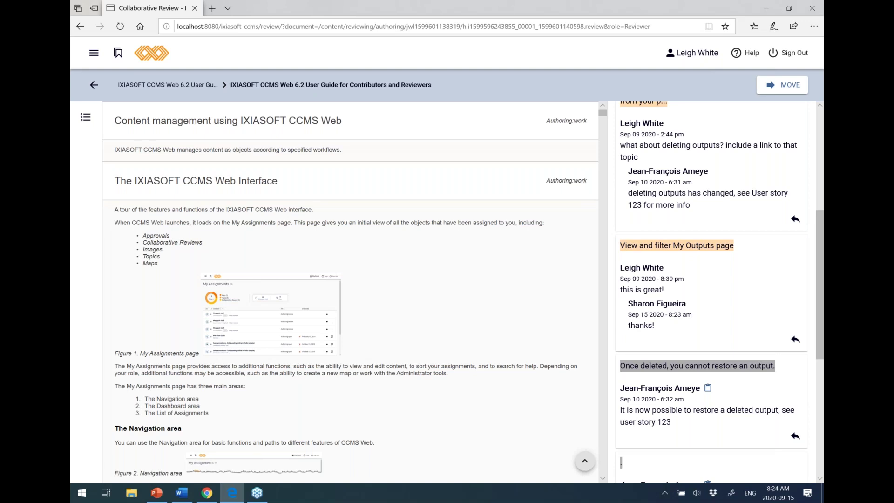
# Mark the user guide's collaborative review assignment as Finished, showing the reviewer assignment details before moving it
pyautogui.hotkey('alt', 'Tab')
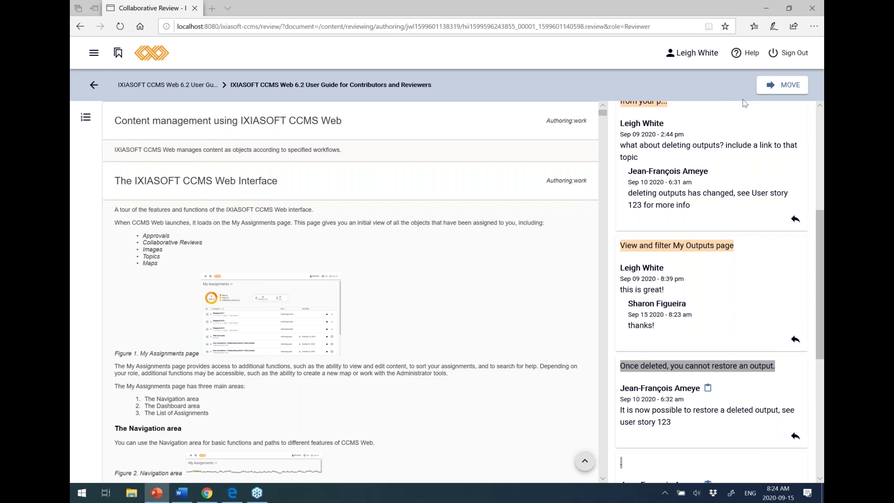
pyautogui.click(782, 87)
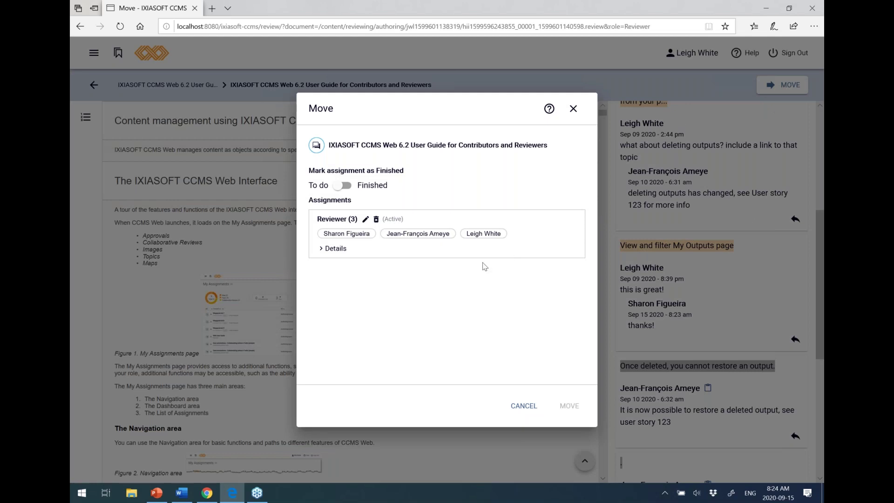
pyautogui.click(341, 186)
pyautogui.click(321, 250)
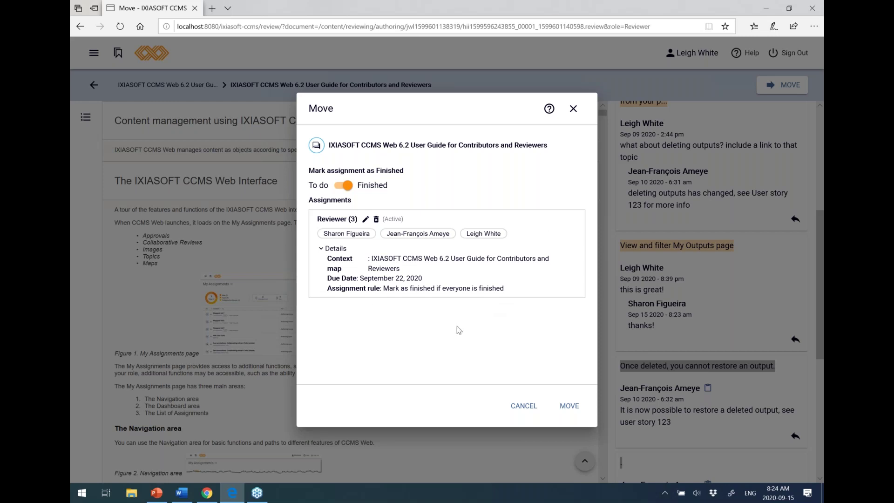
pyautogui.click(569, 406)
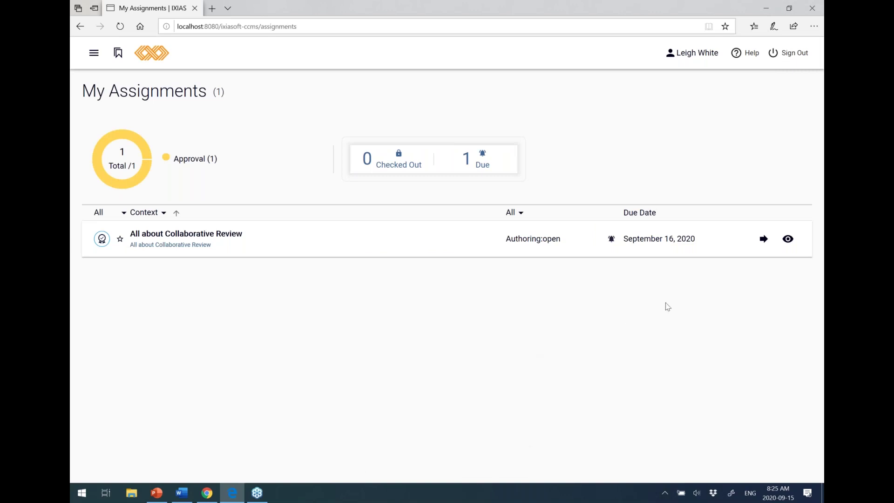
# Switch back to the Chrome session, open My Assignments and set the object type filter to All
pyautogui.click(208, 494)
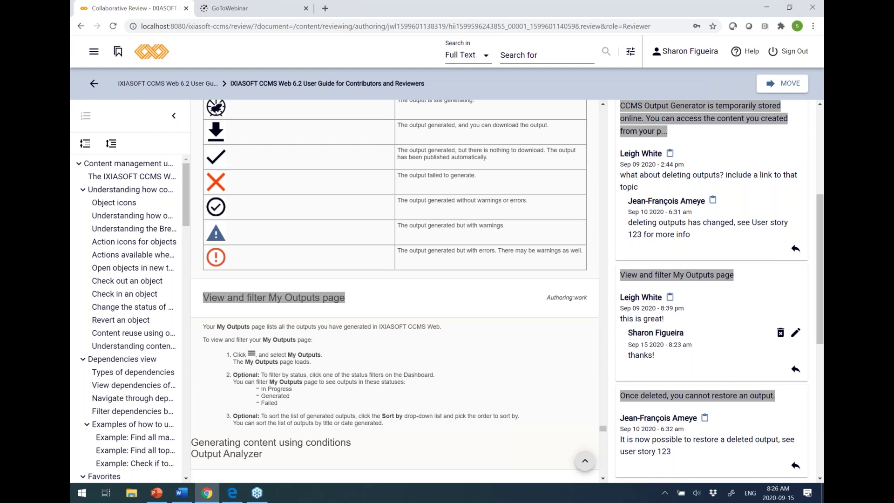
pyautogui.hotkey('alt', 'Tab')
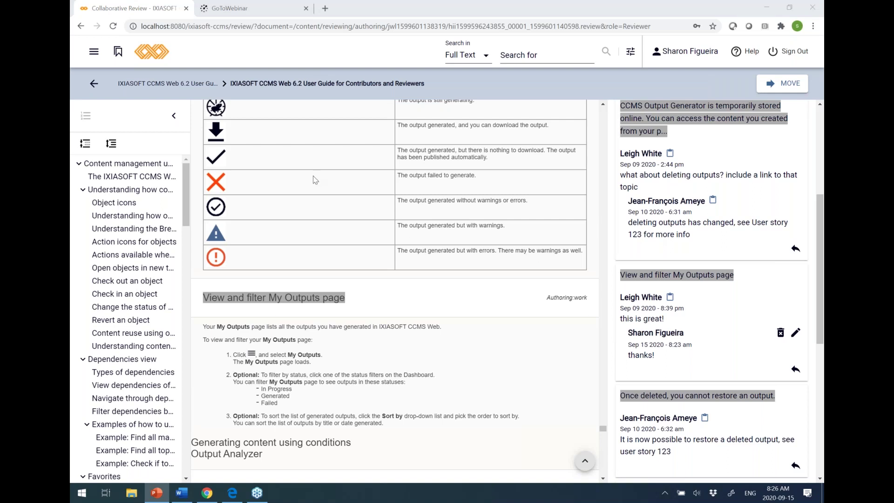
pyautogui.click(94, 52)
pyautogui.click(102, 57)
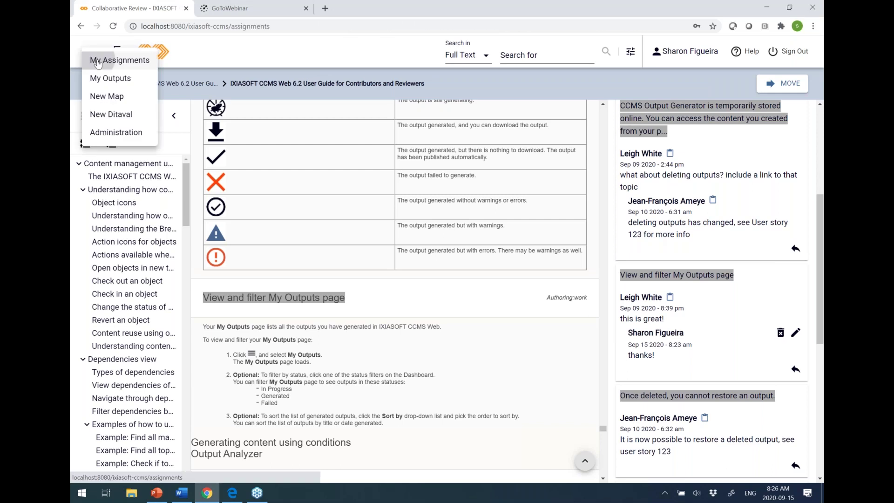
pyautogui.click(120, 212)
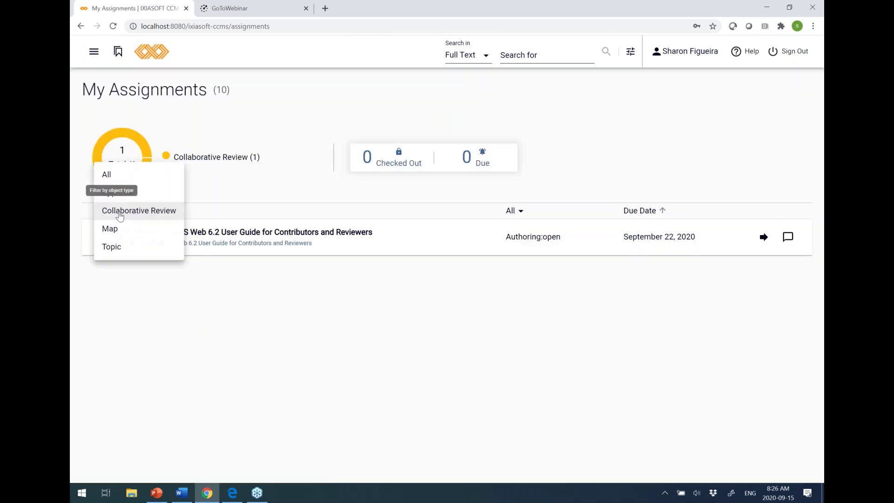
pyautogui.click(119, 180)
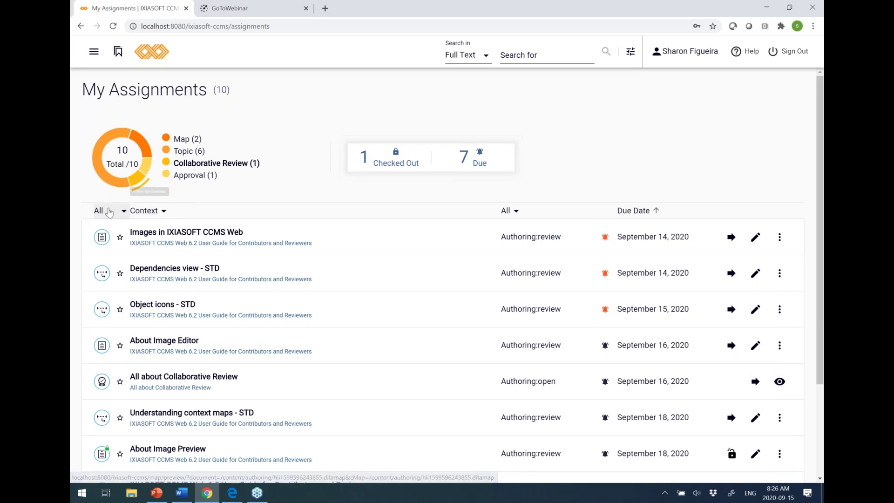
# Filter the assignments to Approval and open the "All about Collaborative Review" approval for viewing
pyautogui.click(123, 212)
pyautogui.click(119, 228)
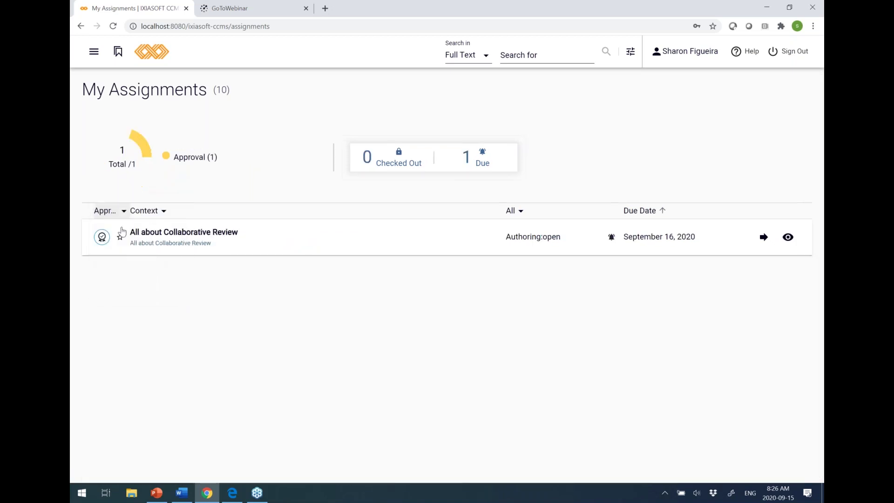
pyautogui.click(788, 237)
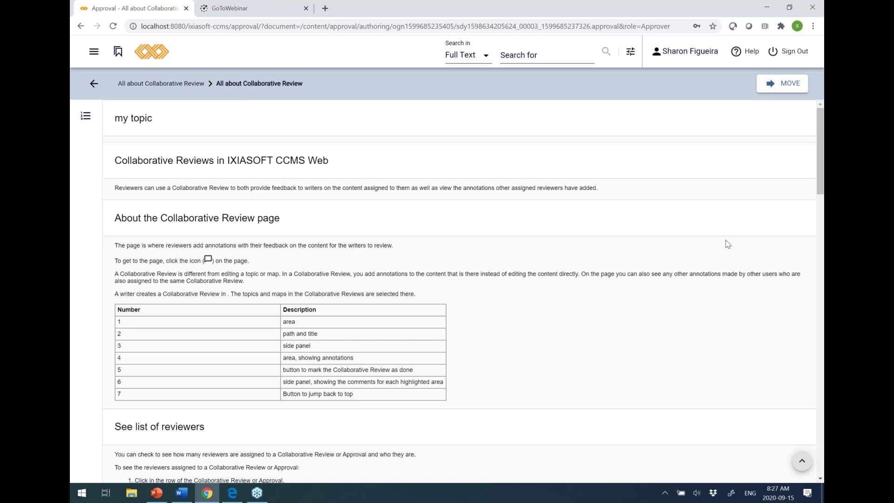
# Examine the approve and reject options and the approver assignment details for moving the approval, without moving it
pyautogui.click(789, 83)
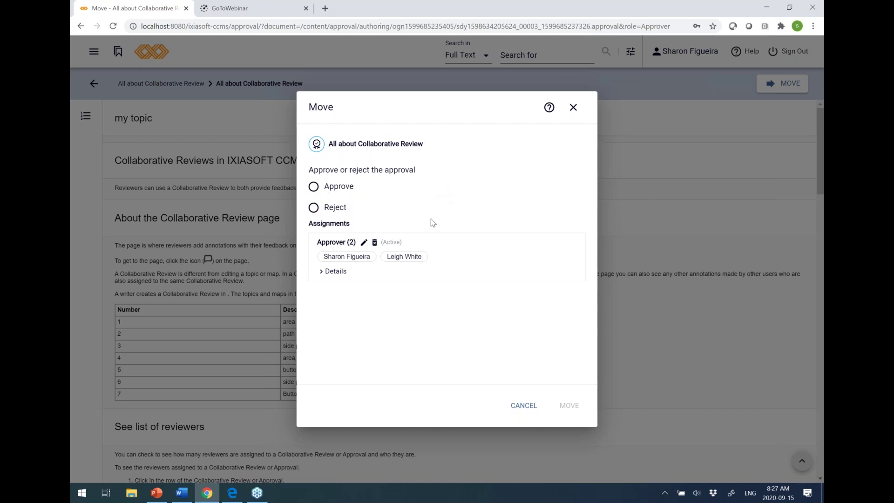
pyautogui.click(332, 271)
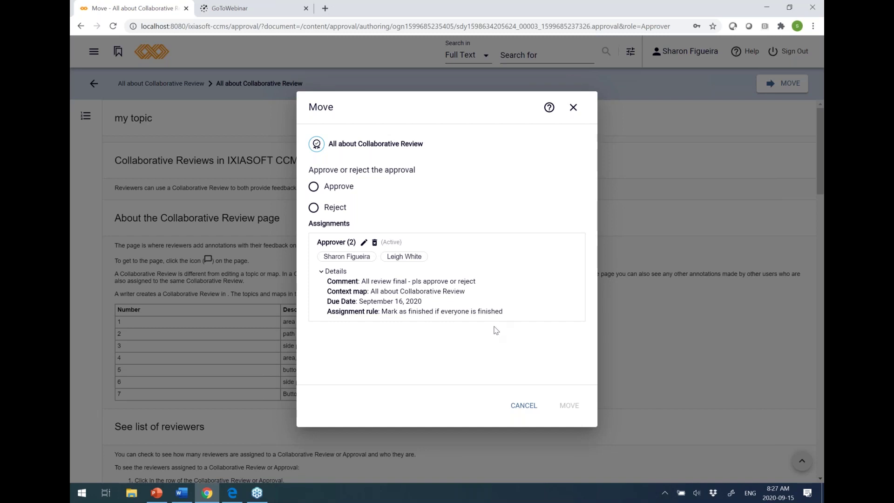
pyautogui.click(523, 405)
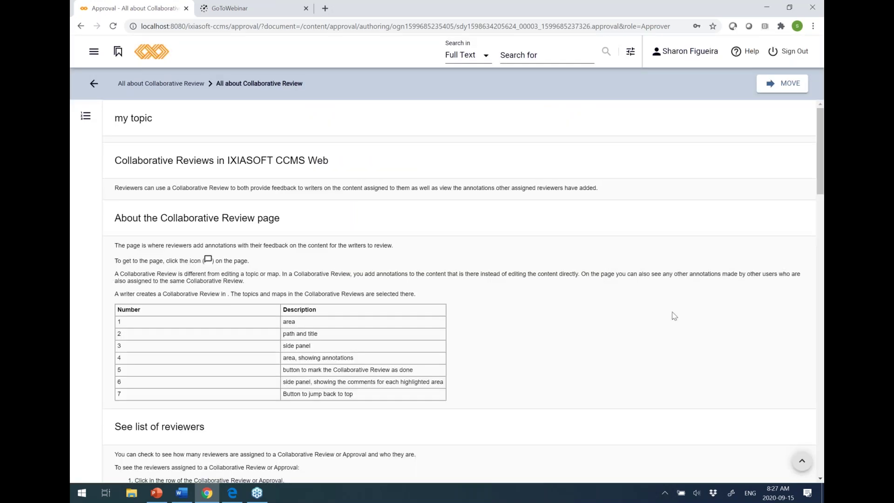
pyautogui.hotkey('alt', 'Tab')
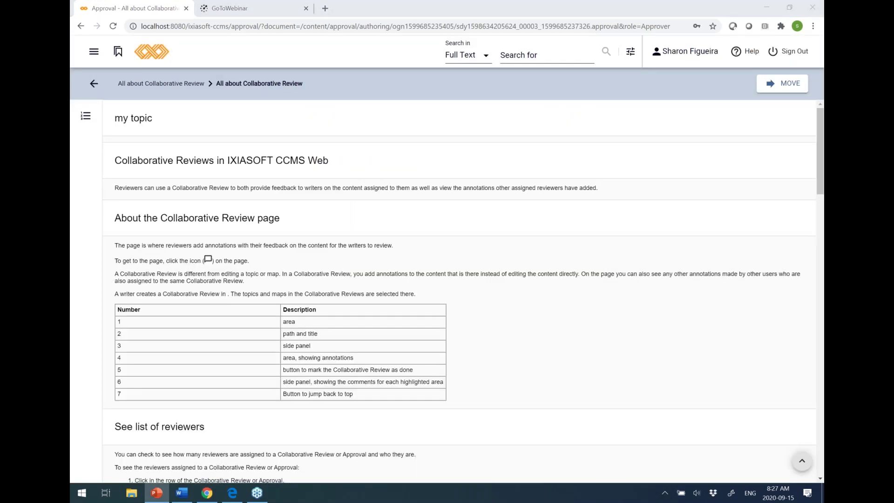